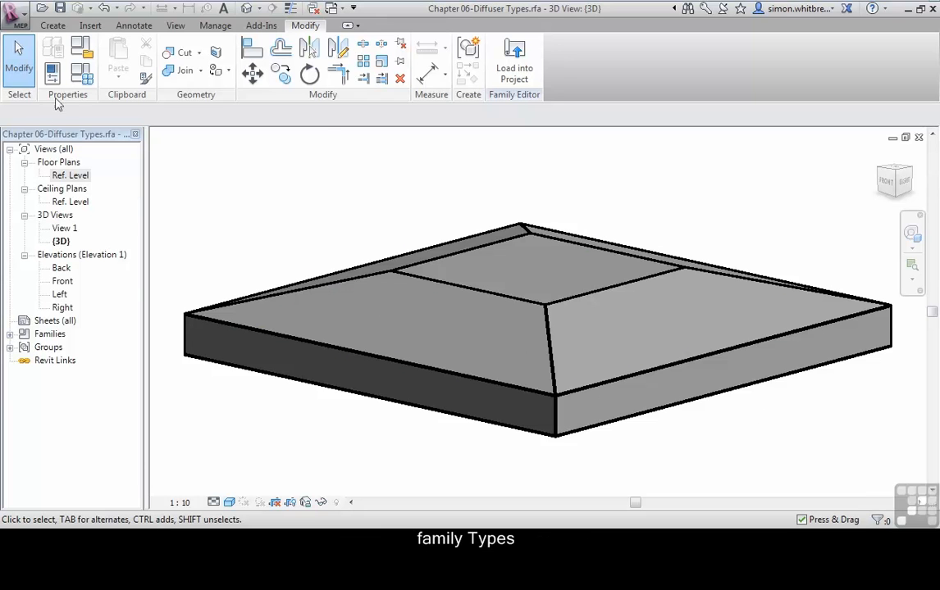
Step: Create a new family type named "600x600 with 250x250neck" for the diffuser
click(76, 80)
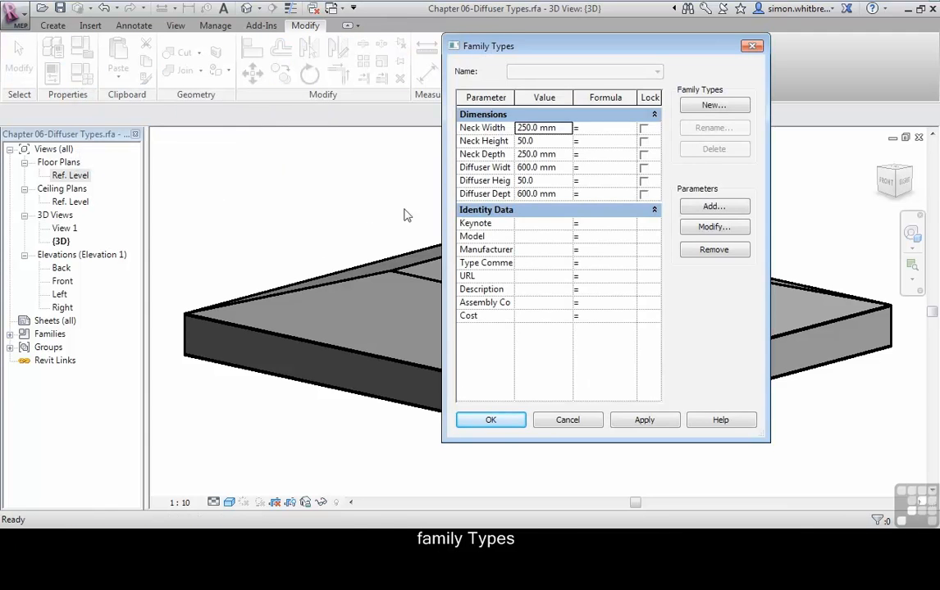
drag(437, 46, 281, 101)
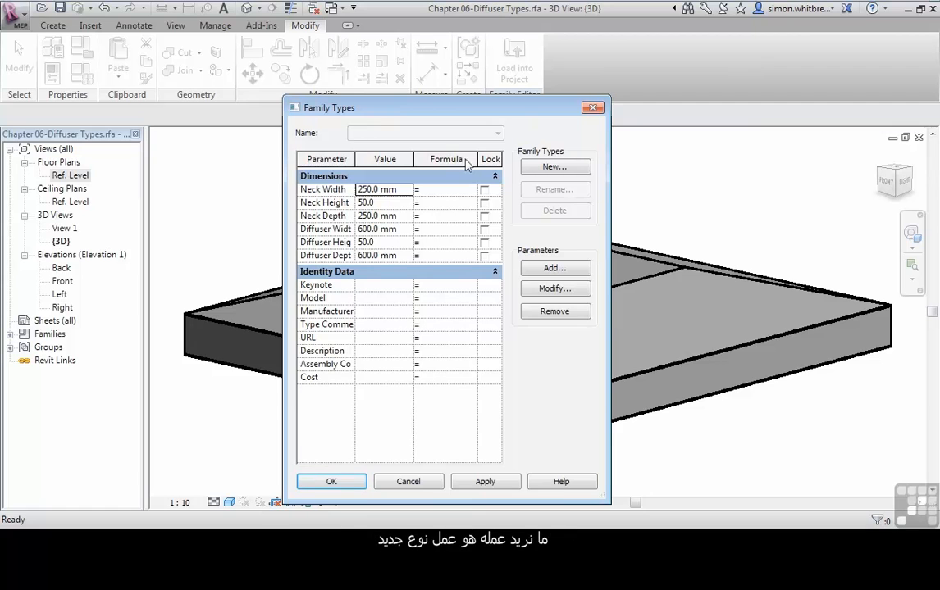
click(554, 167)
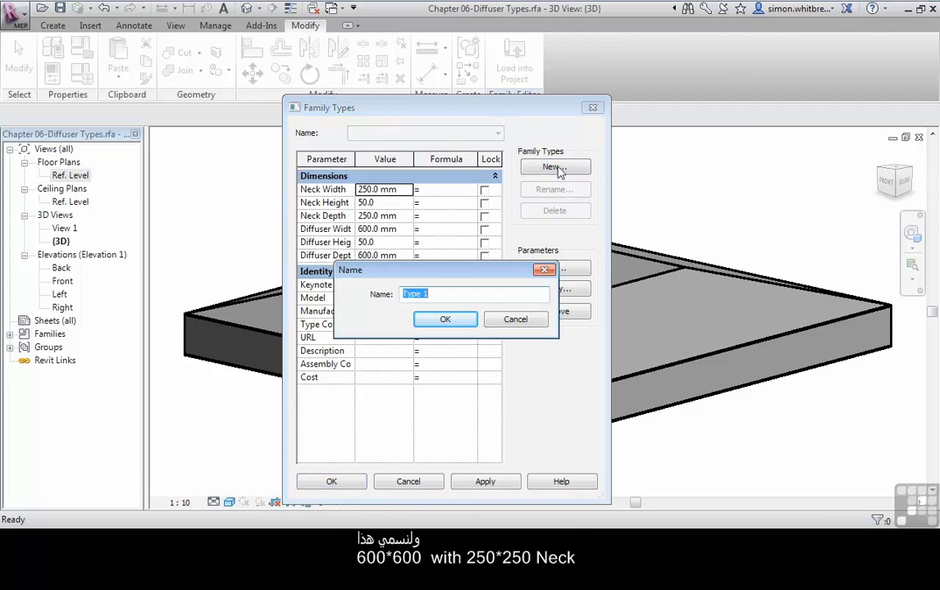
text(600x600 with 250)
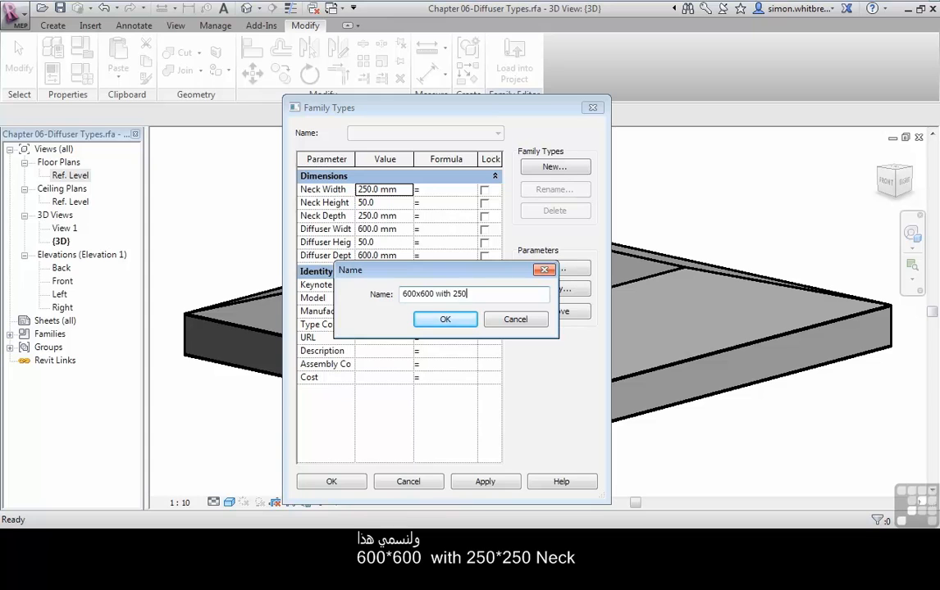
text(x250neck)
click(443, 320)
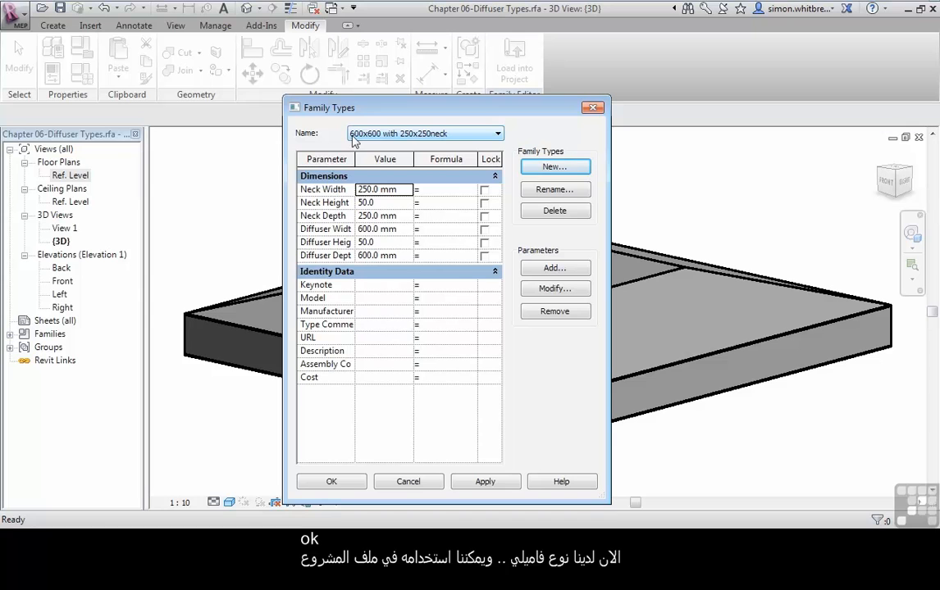
Step: Add a second family type named "300x300 with 100x100neck"
click(548, 168)
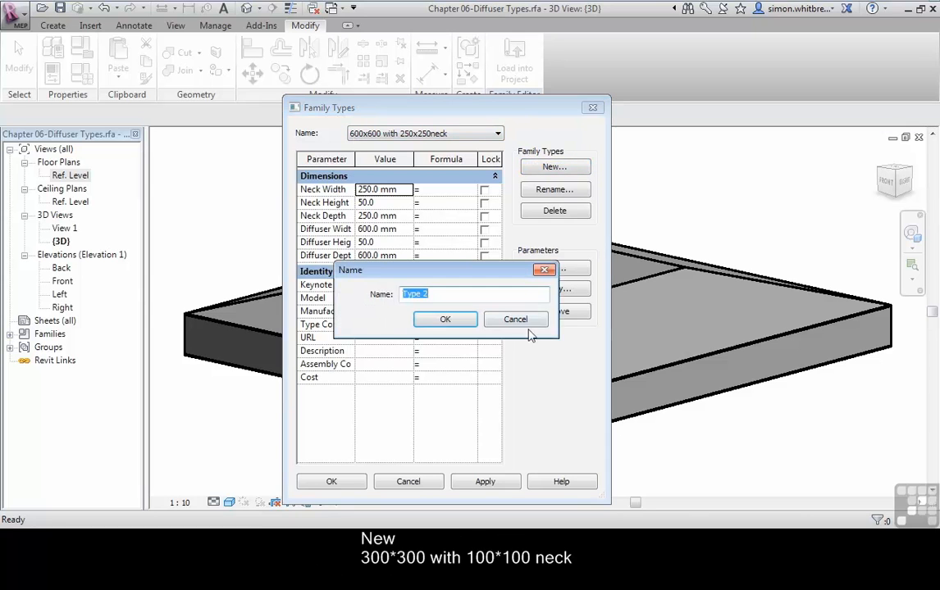
text(300x3)
text(00 wi)
text(th 100x100)
text(nec)
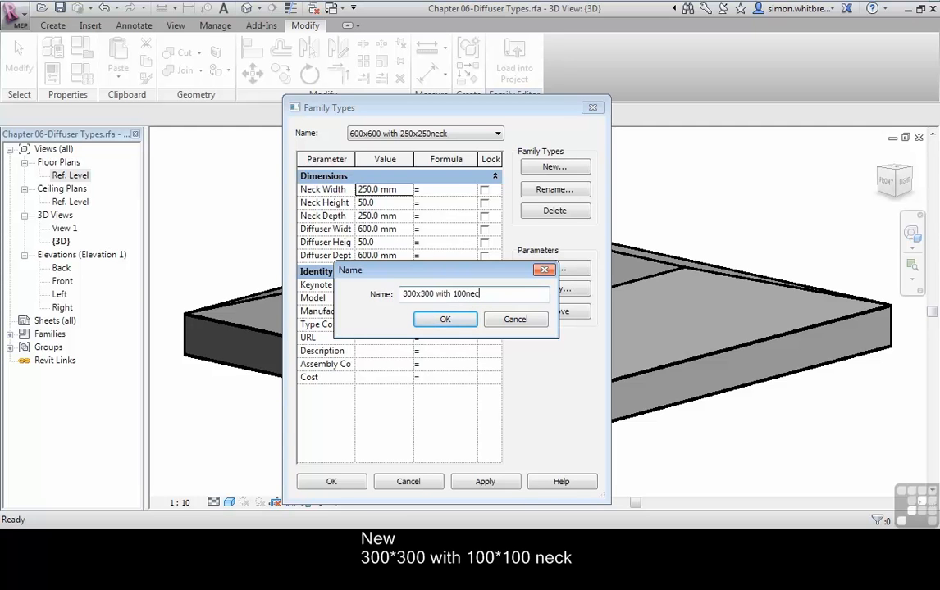
text(k)
click(468, 294)
text(x100)
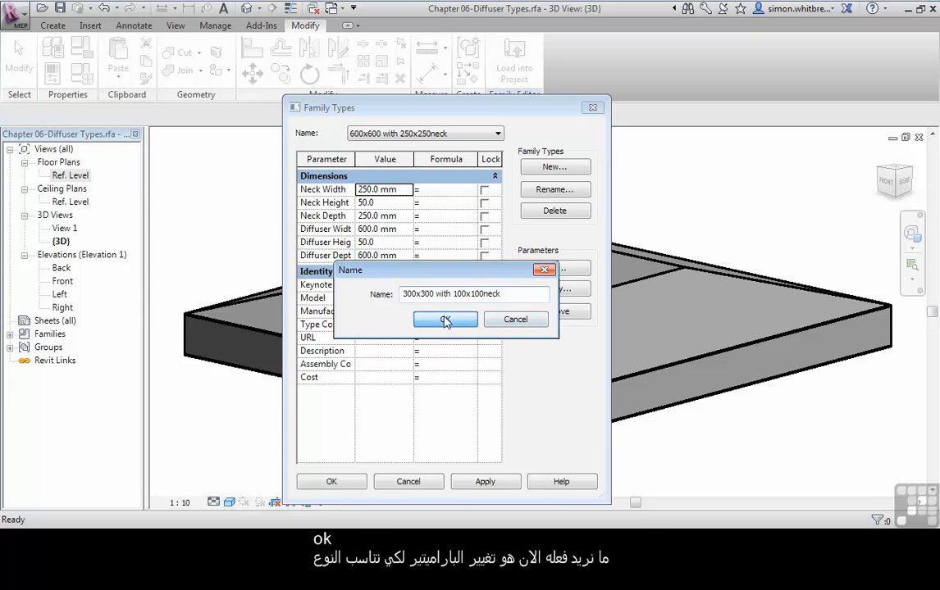
click(443, 320)
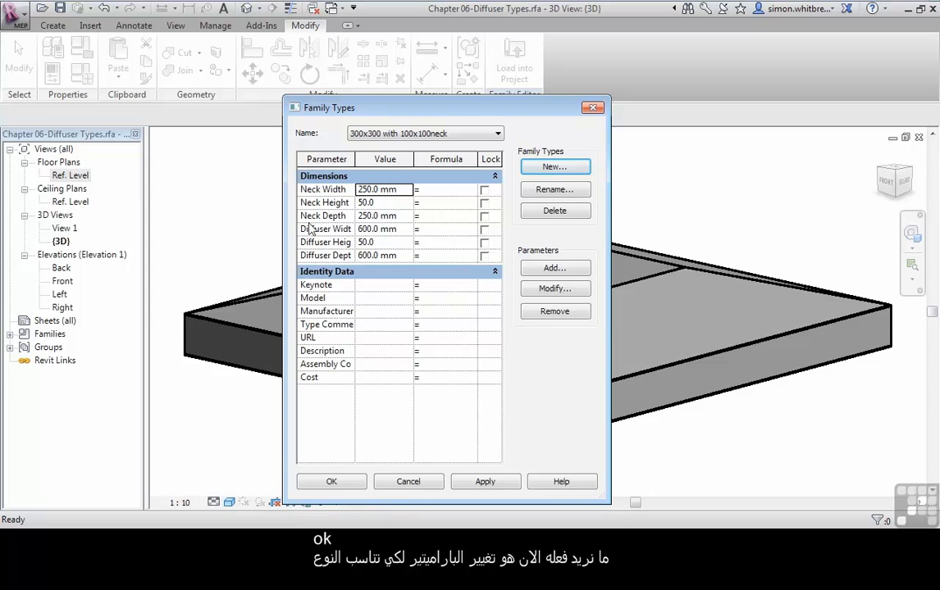
Step: Set the 300x300 type's diffuser width and depth to 300 mm and its neck width and depth to 100 mm, and apply them to the model
click(375, 229)
text(300)
click(402, 255)
text(300)
click(377, 190)
text(100)
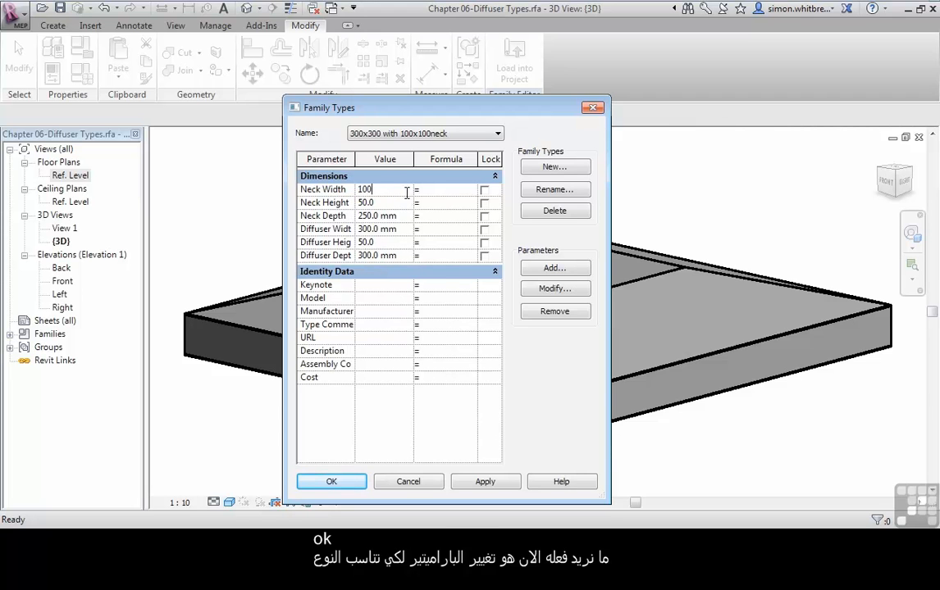
click(410, 215)
text(100)
drag(365, 112, 86, 38)
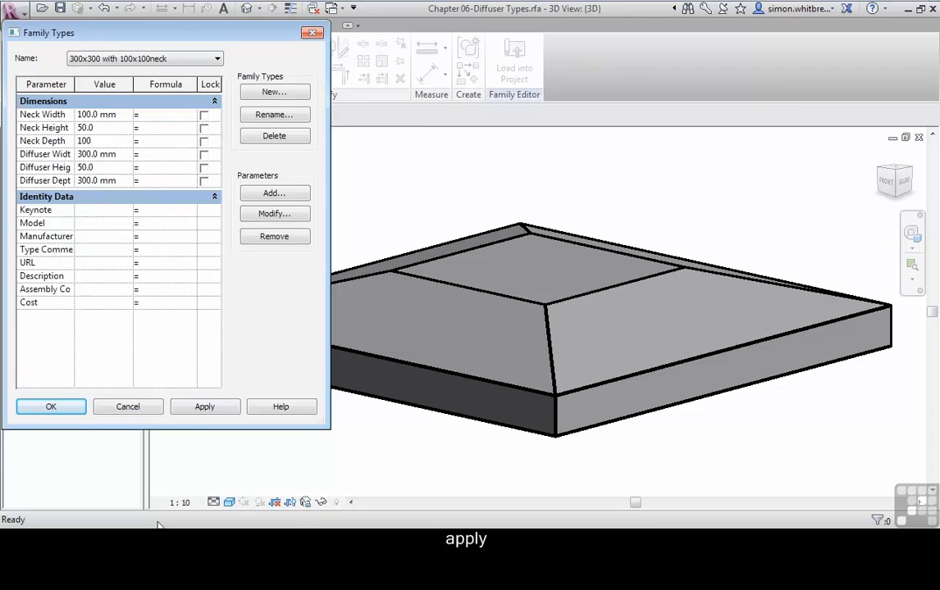
click(193, 409)
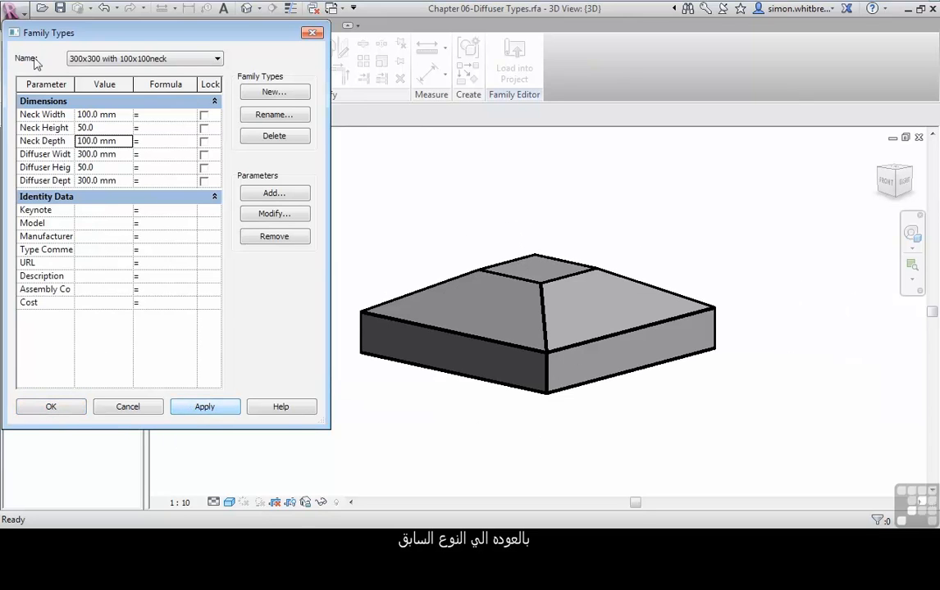
Step: Make "600x600 with 250x250neck" the current family type and apply it to the model
click(176, 61)
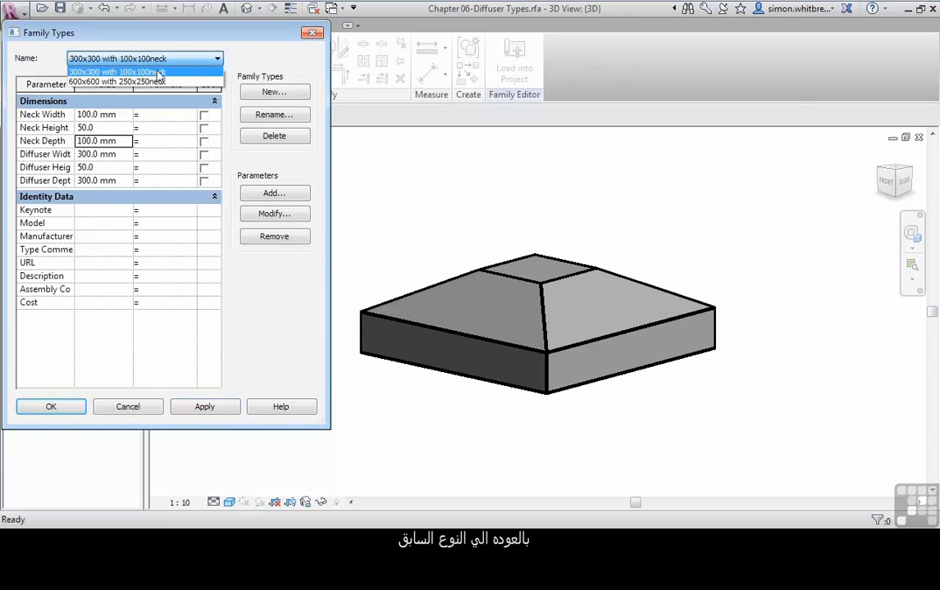
click(160, 82)
click(205, 408)
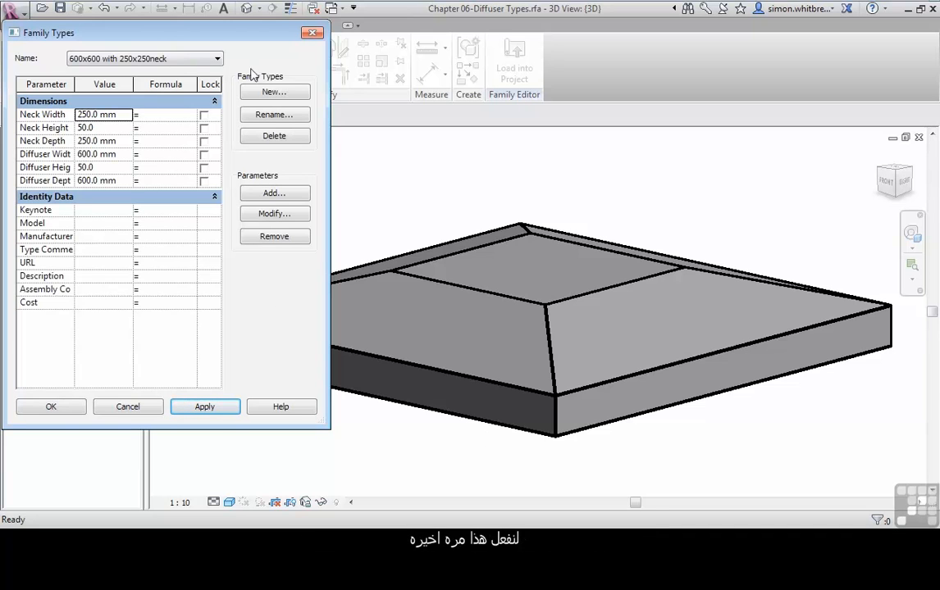
Step: Add a third family type named "1200x300 with 250x250neck"
click(273, 93)
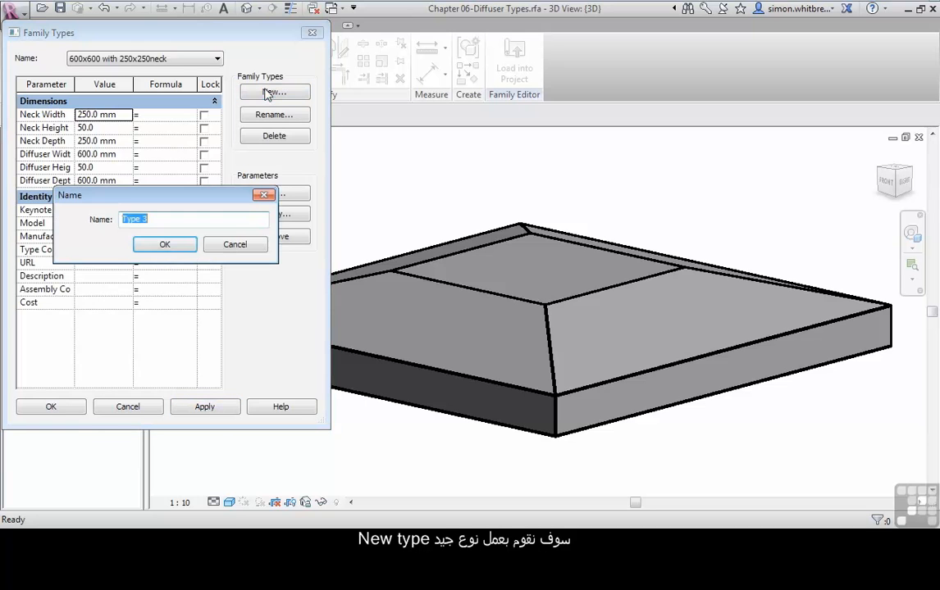
text(1200x3)
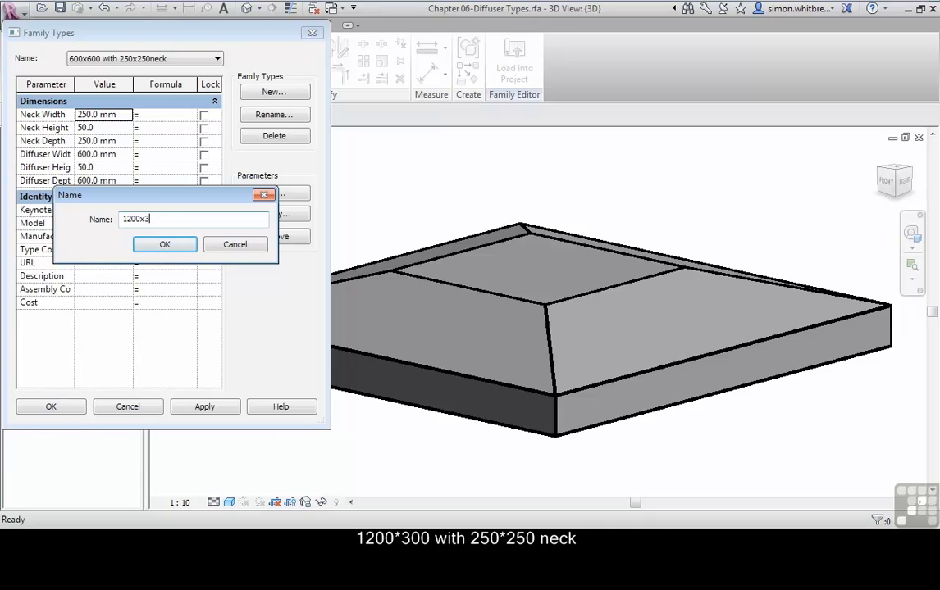
text(00 with 250x250neck)
click(164, 245)
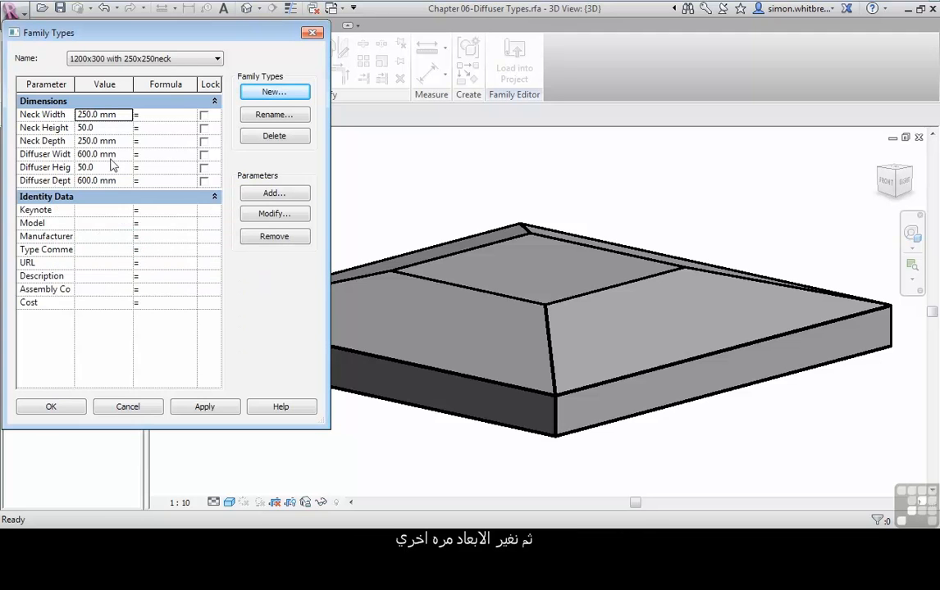
Step: Set the 1200x300 type's diffuser width to 1200 mm and depth to 300 mm, apply the values, and save the family
click(120, 156)
text(1200)
click(123, 180)
text(300)
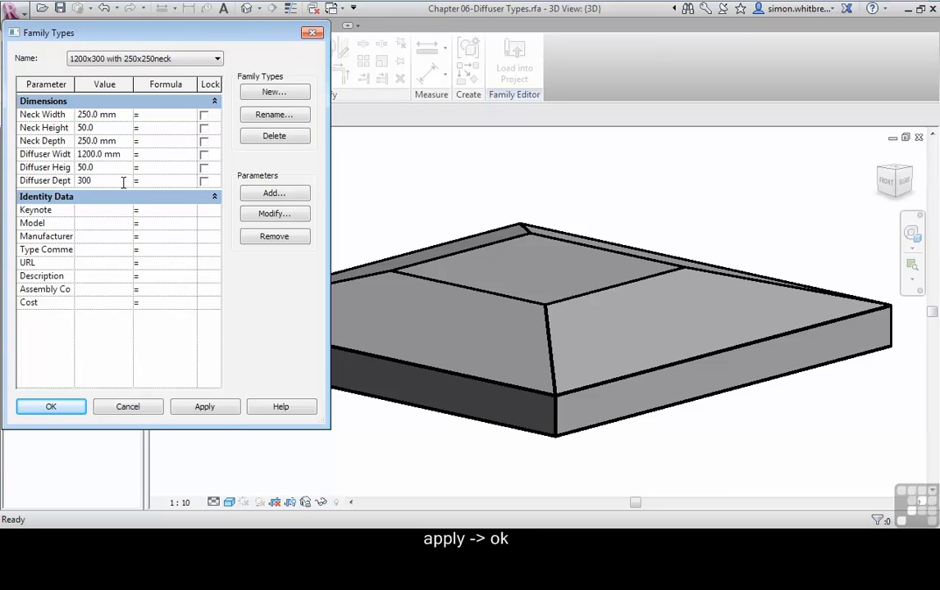
click(203, 415)
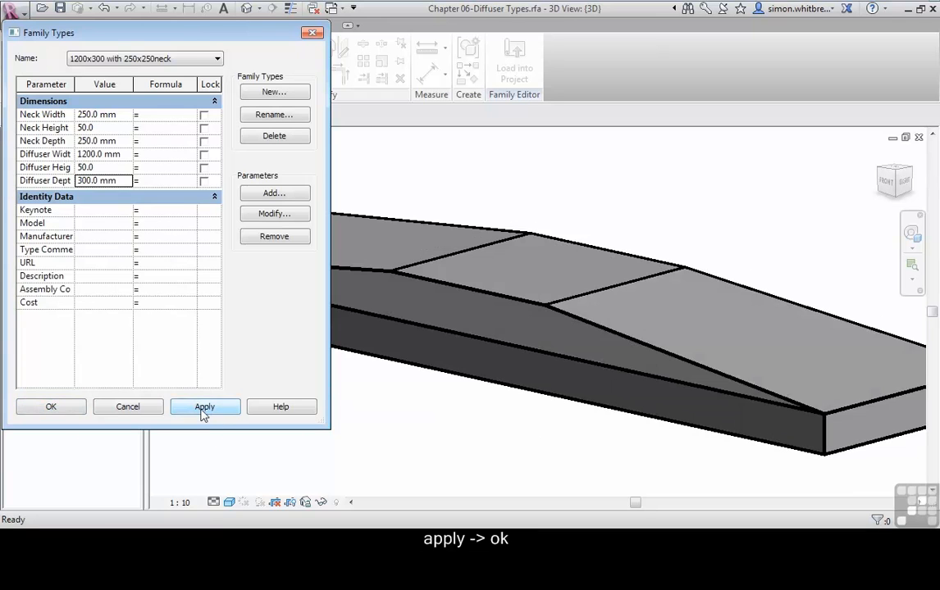
click(45, 409)
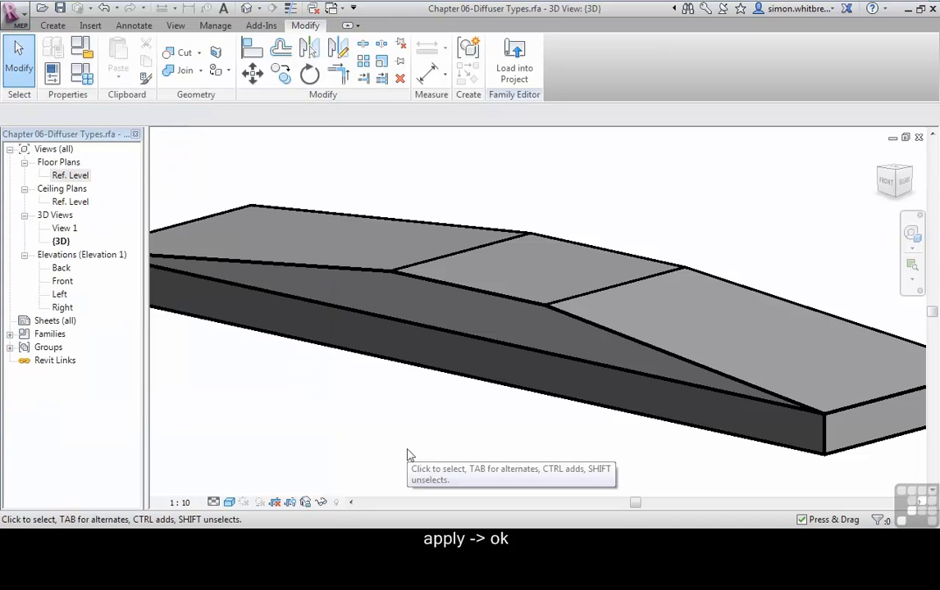
click(61, 9)
scroll(378, 304, down, 3)
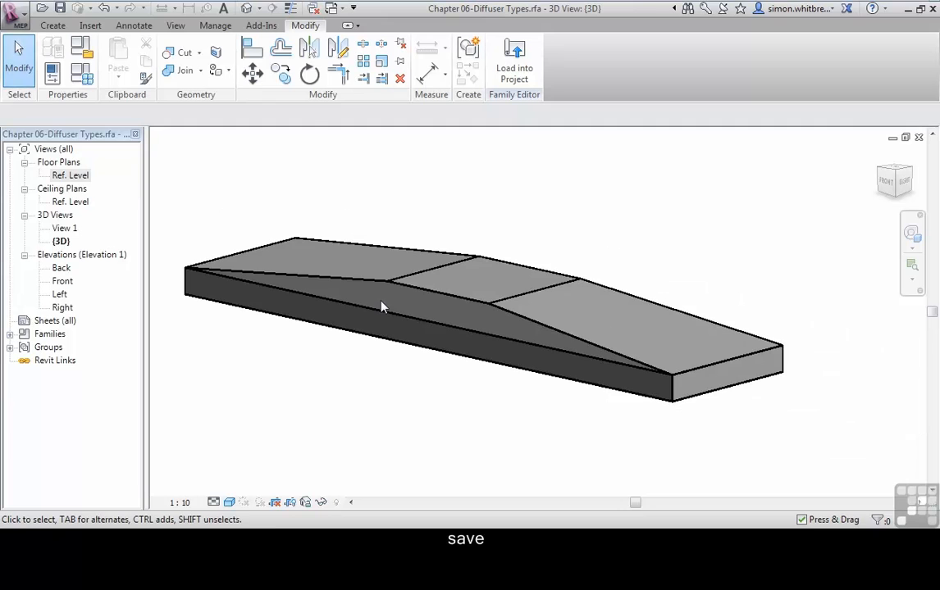
Step: Open the project Chapter 06.rvt and display its Level 1 floor plan
click(16, 22)
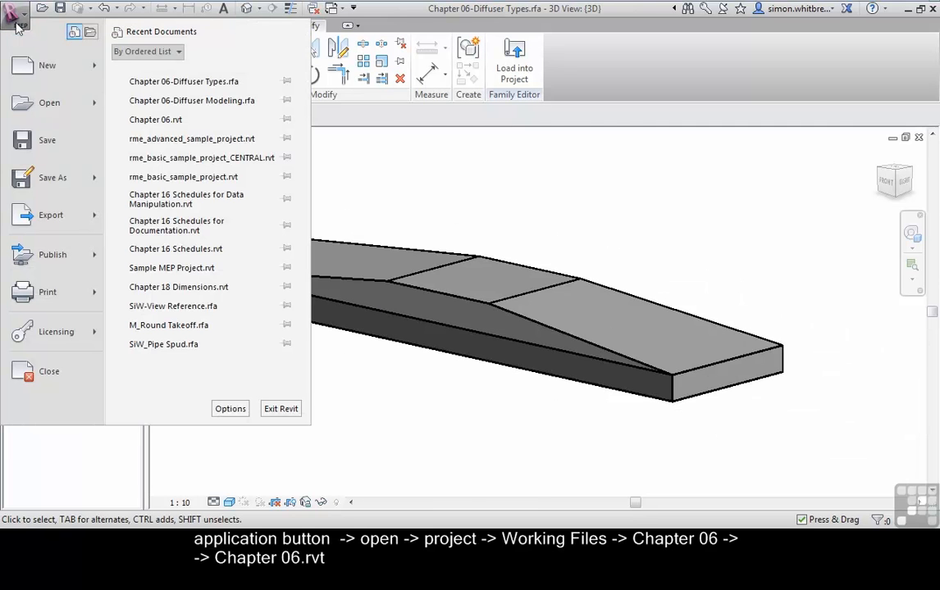
mouse_move(71, 97)
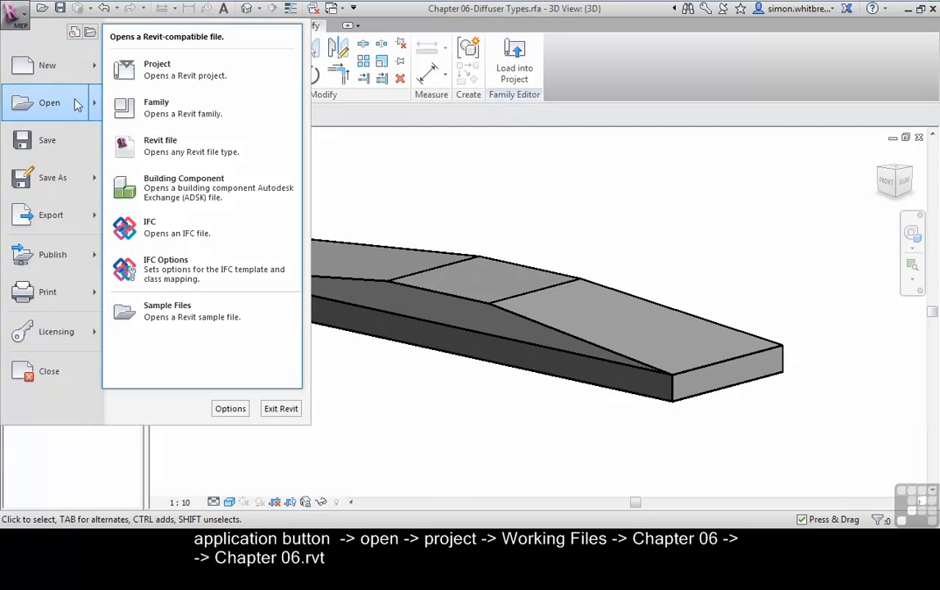
click(151, 75)
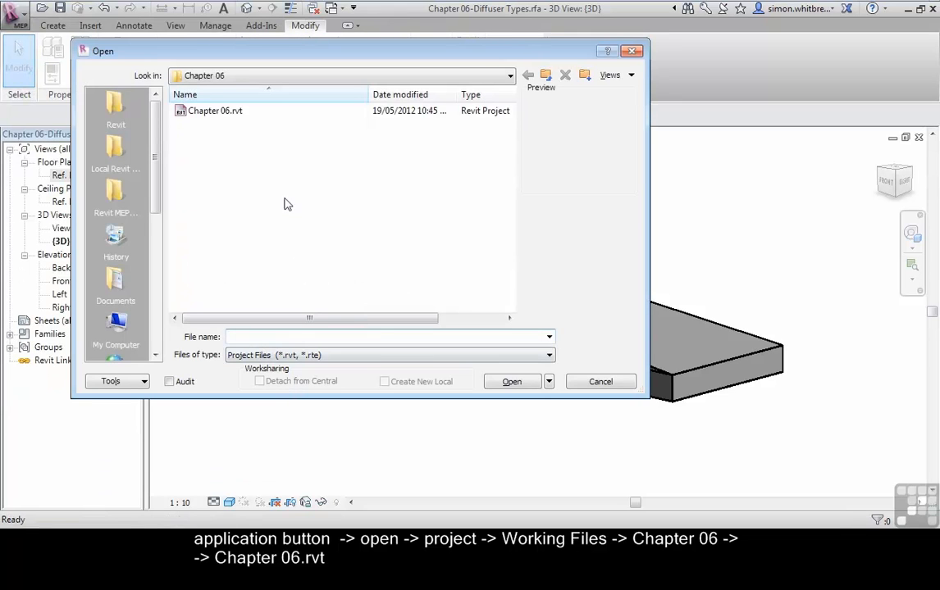
double_click(210, 115)
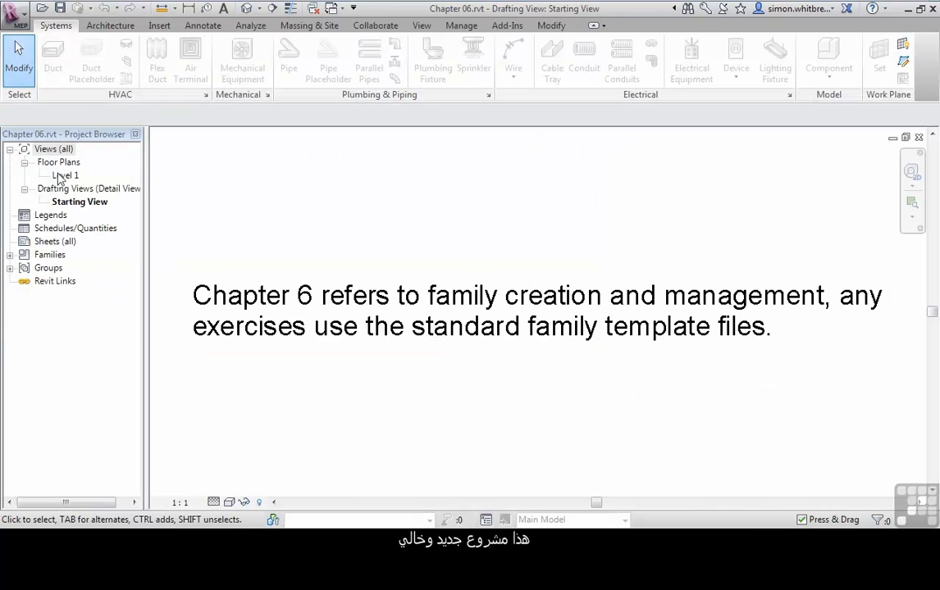
double_click(59, 177)
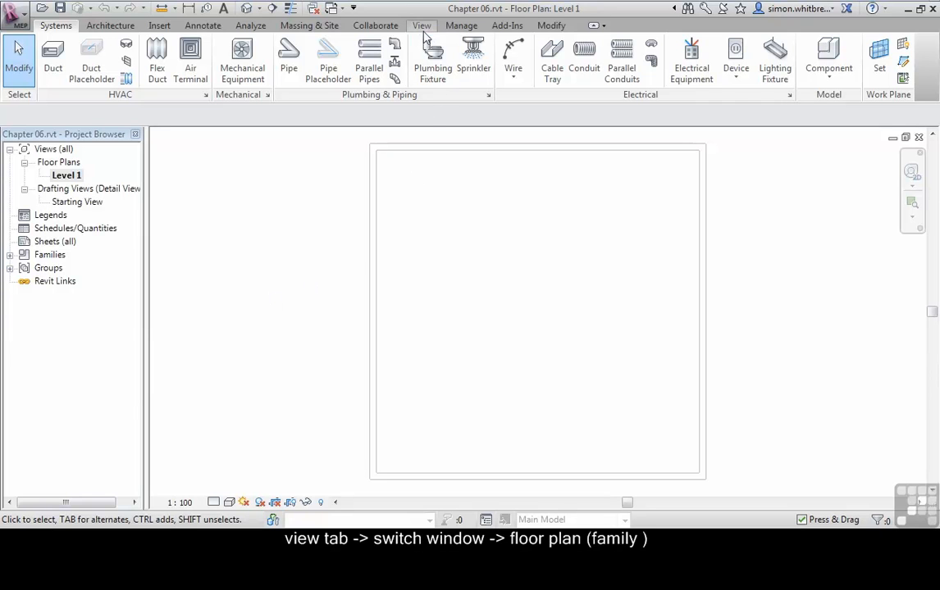
Step: Switch to the diffuser family's Ref. Level floor plan and load the family into the open project
click(421, 26)
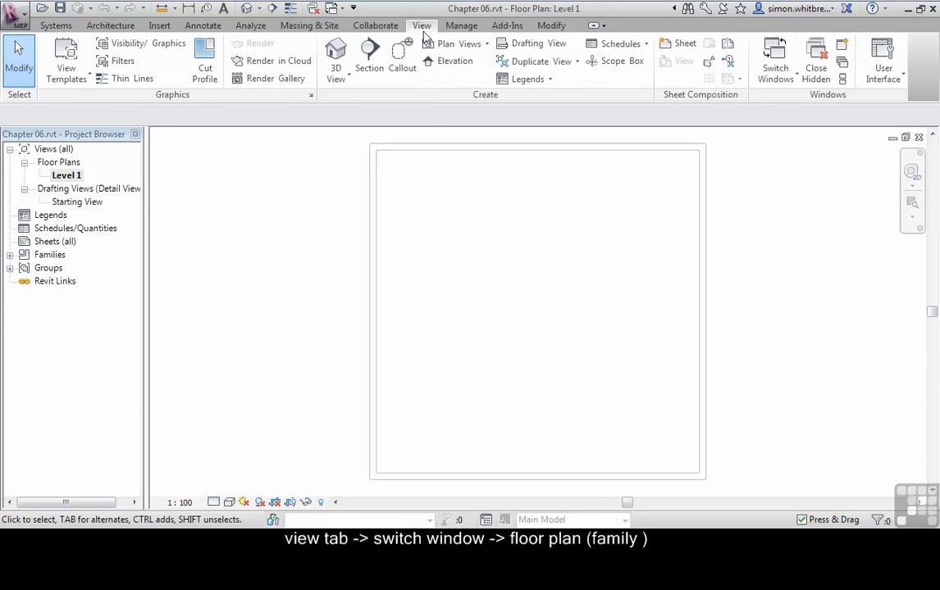
click(787, 78)
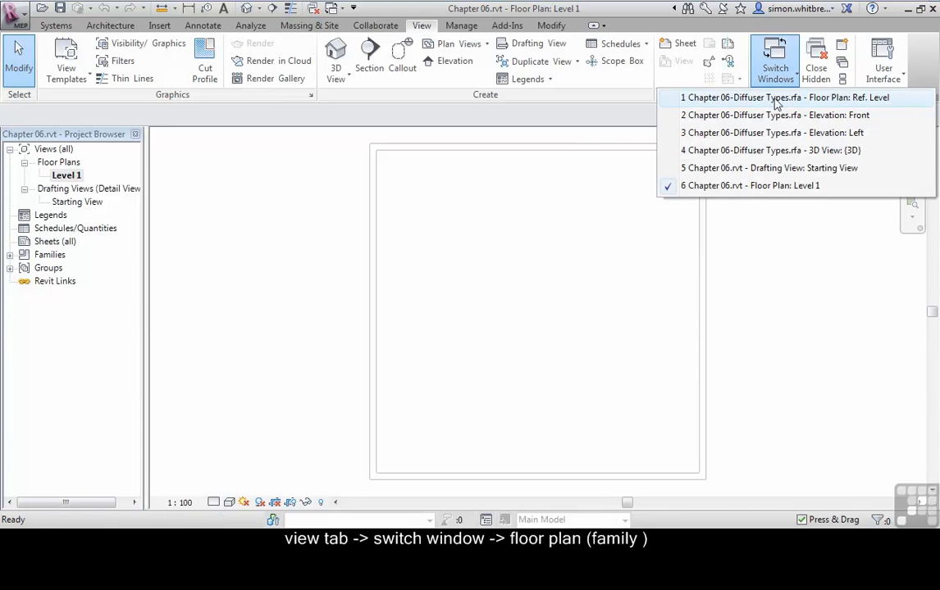
click(776, 97)
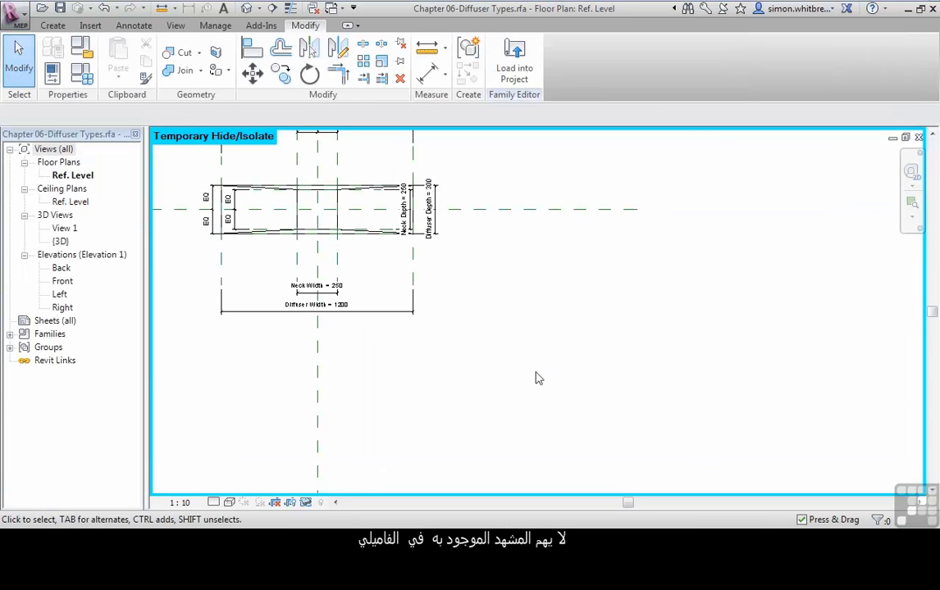
click(515, 73)
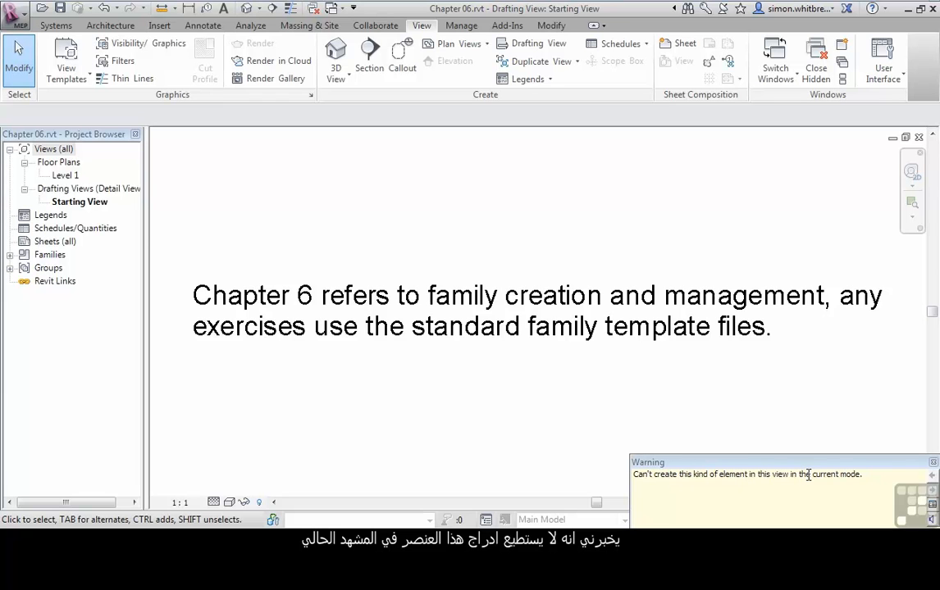
Step: Try to place an air terminal in the project's Level 1 floor plan, declining to load another family
double_click(64, 175)
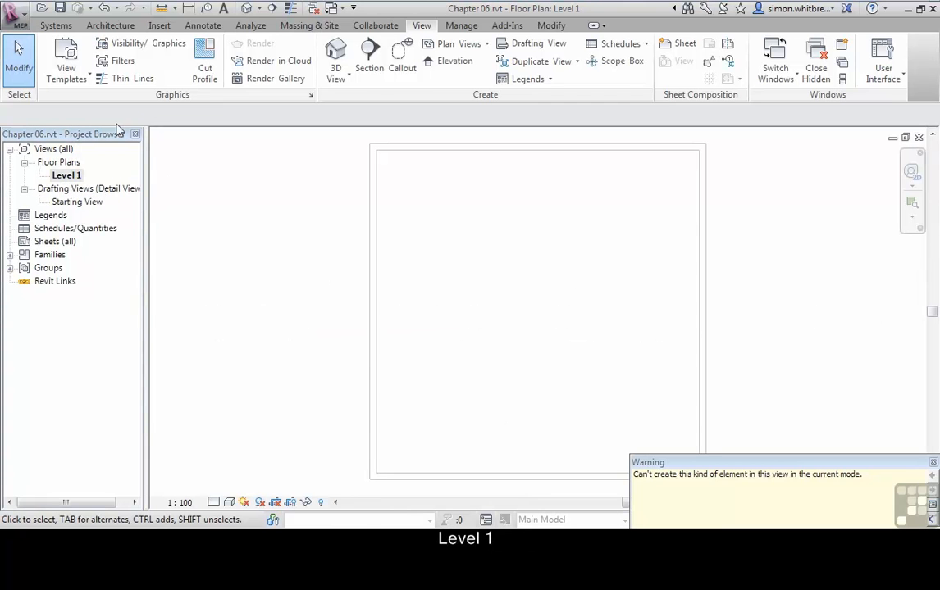
click(55, 25)
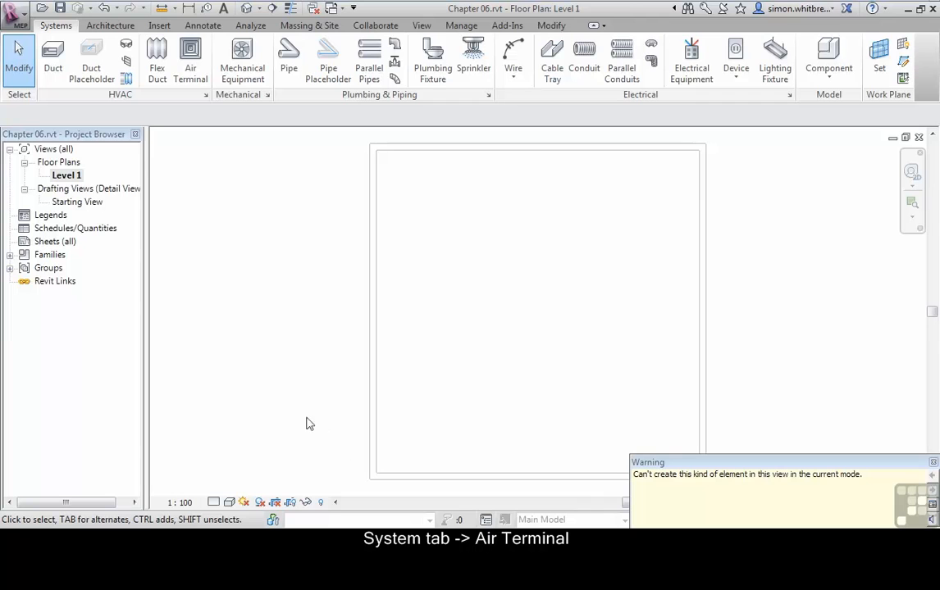
click(191, 59)
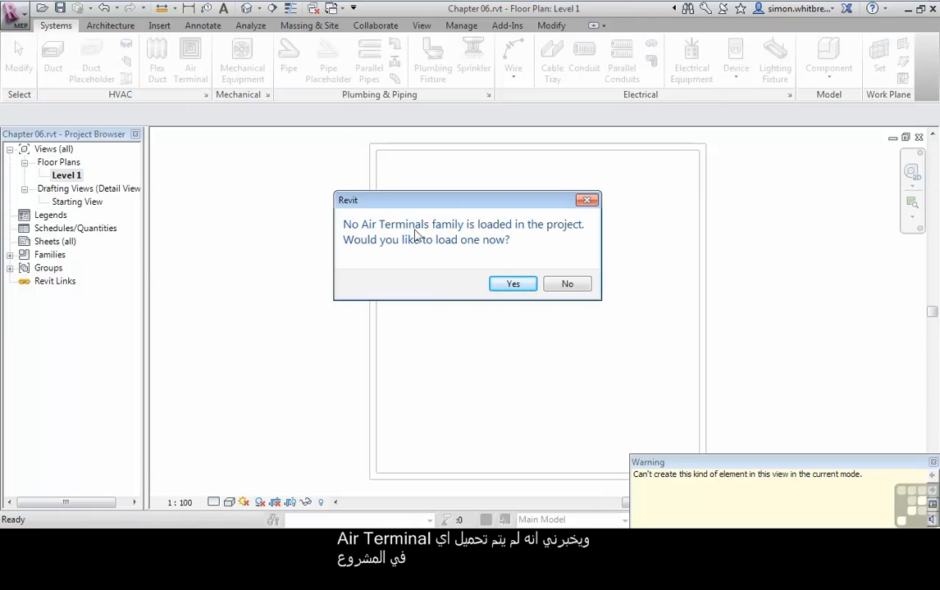
click(565, 285)
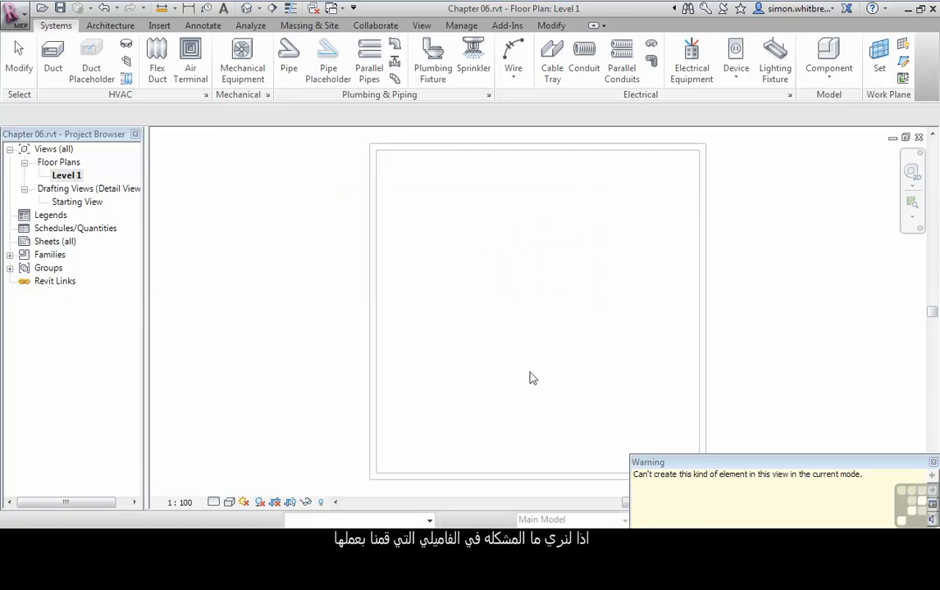
Step: Return to the diffuser family's Ref. Level floor plan and change the family category to Air Terminals
key(ctrl+Tab)
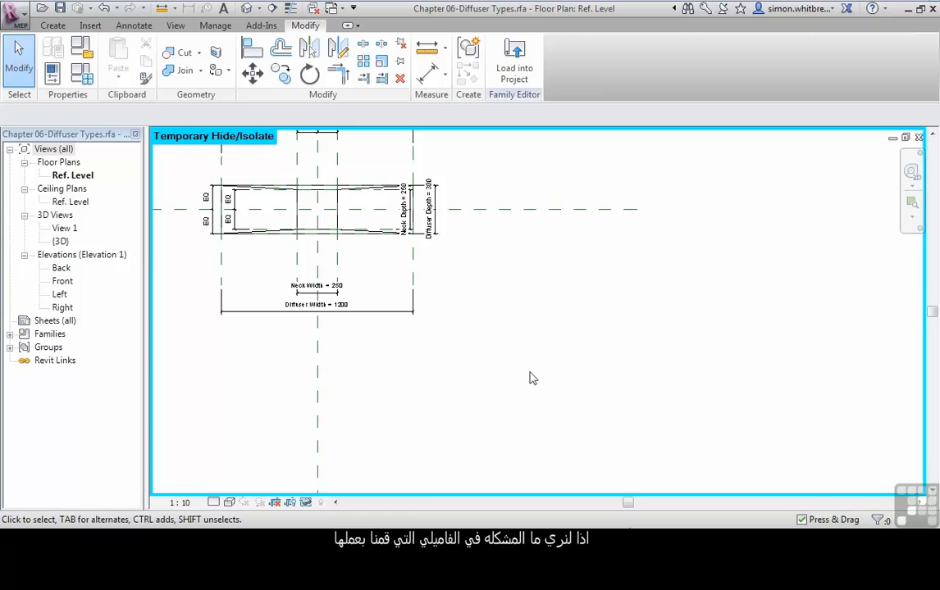
mouse_move(253, 273)
middle_down()
mouse_move(365, 357)
mouse_move(426, 382)
middle_up()
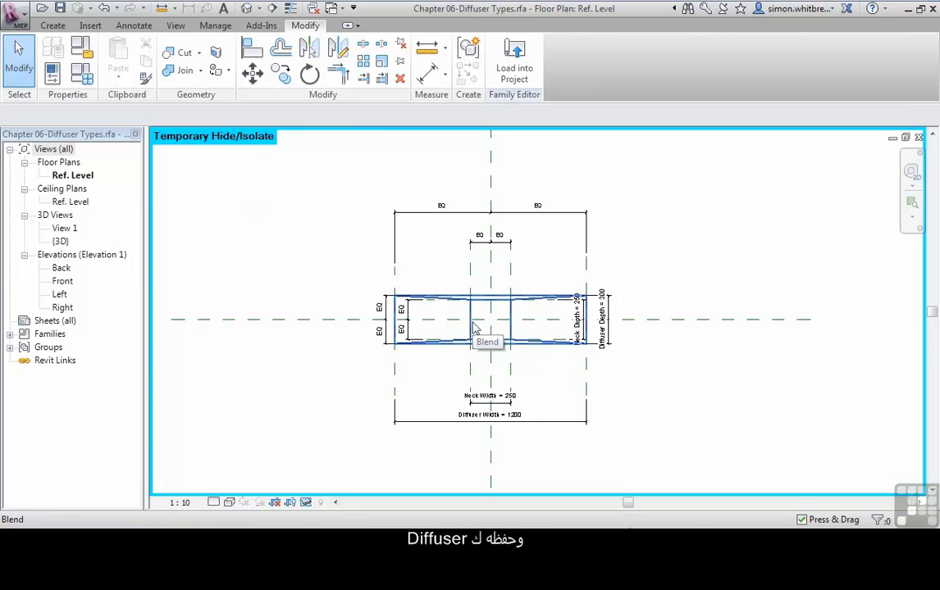
click(81, 55)
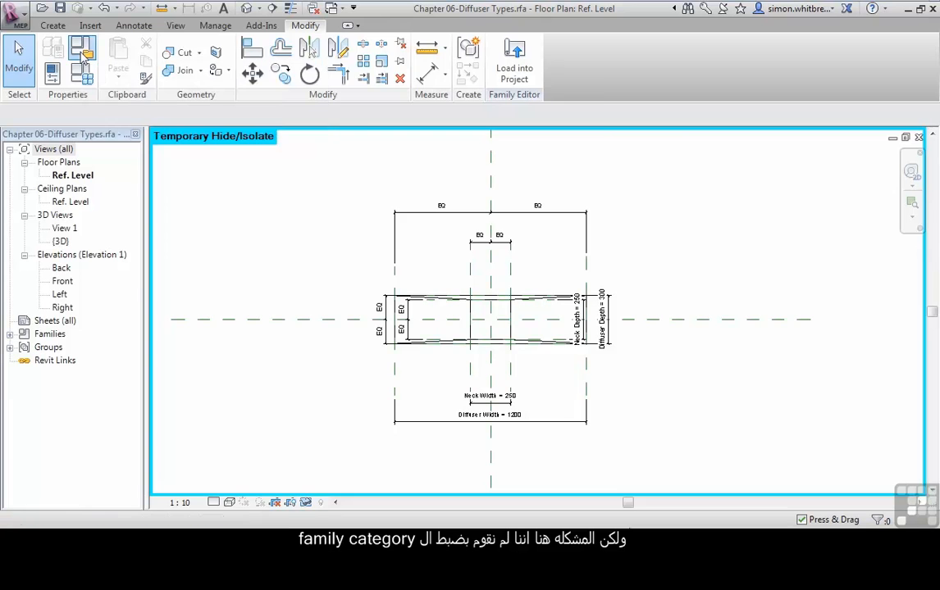
click(395, 271)
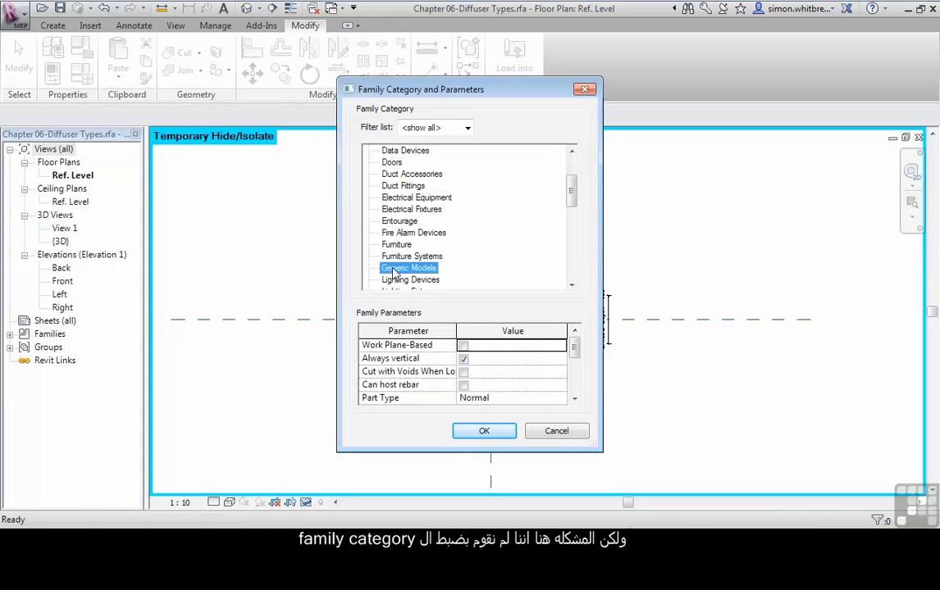
drag(572, 182, 573, 164)
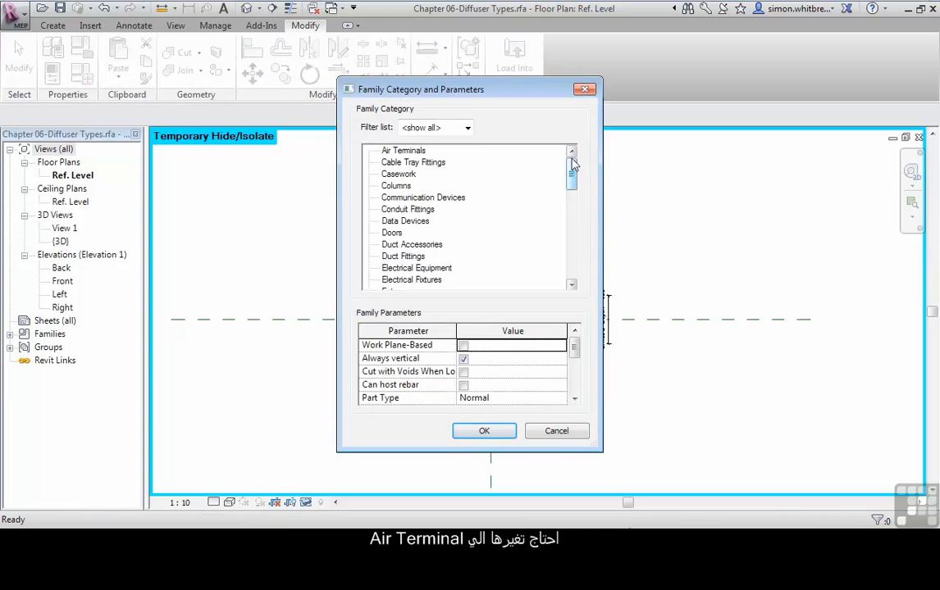
click(404, 152)
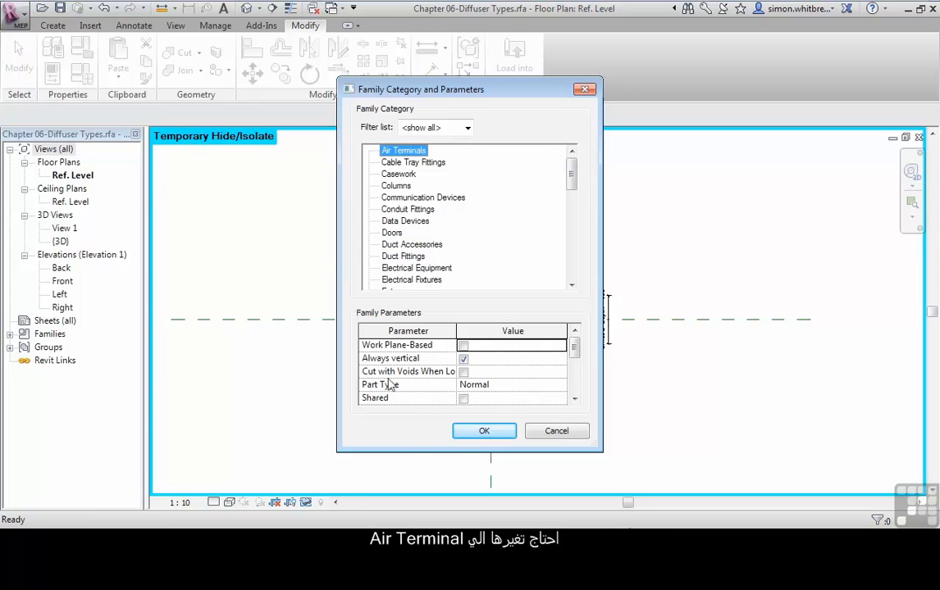
click(480, 431)
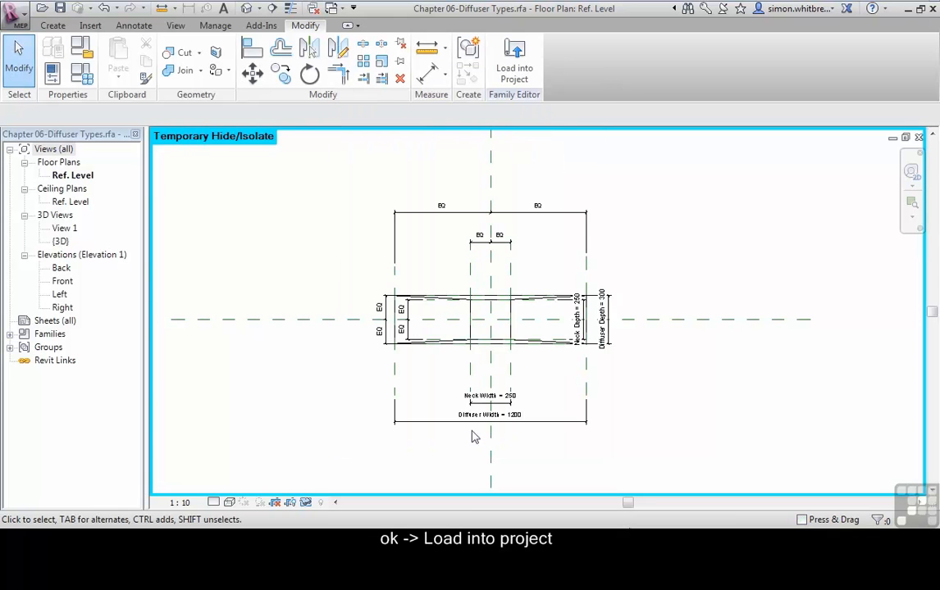
Step: Reload the diffuser family into the project, overwriting the existing version, and display the Level 1 floor plan
click(514, 69)
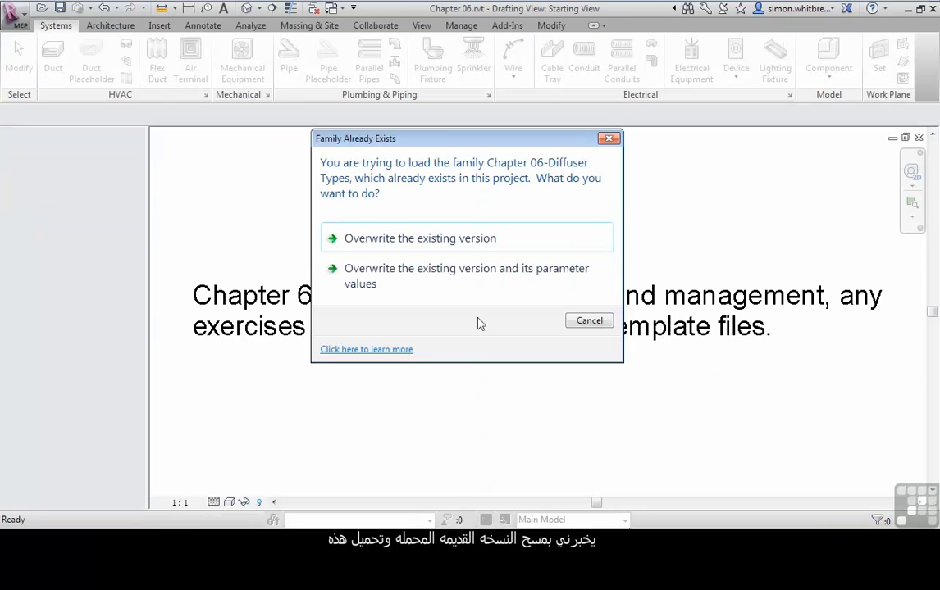
click(373, 238)
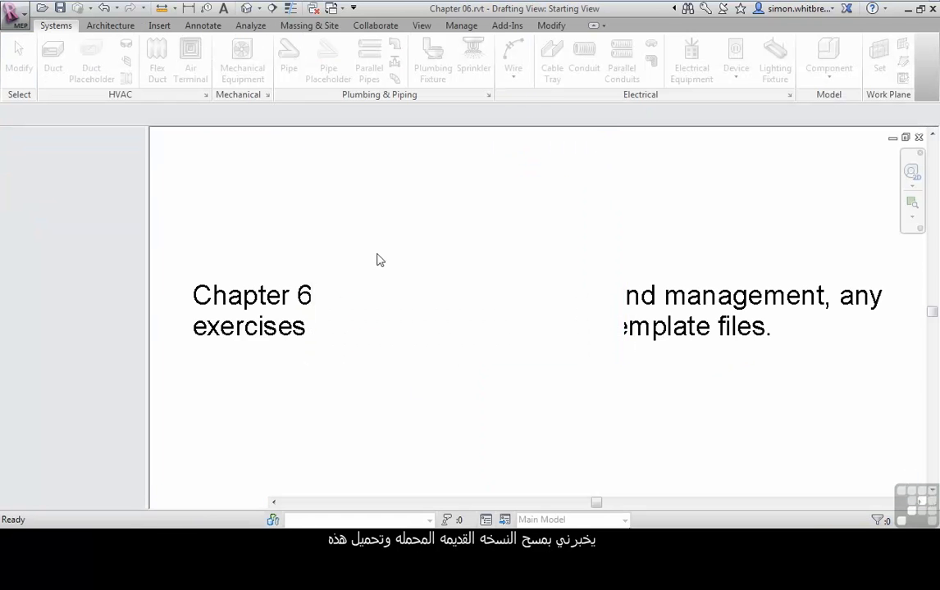
double_click(64, 176)
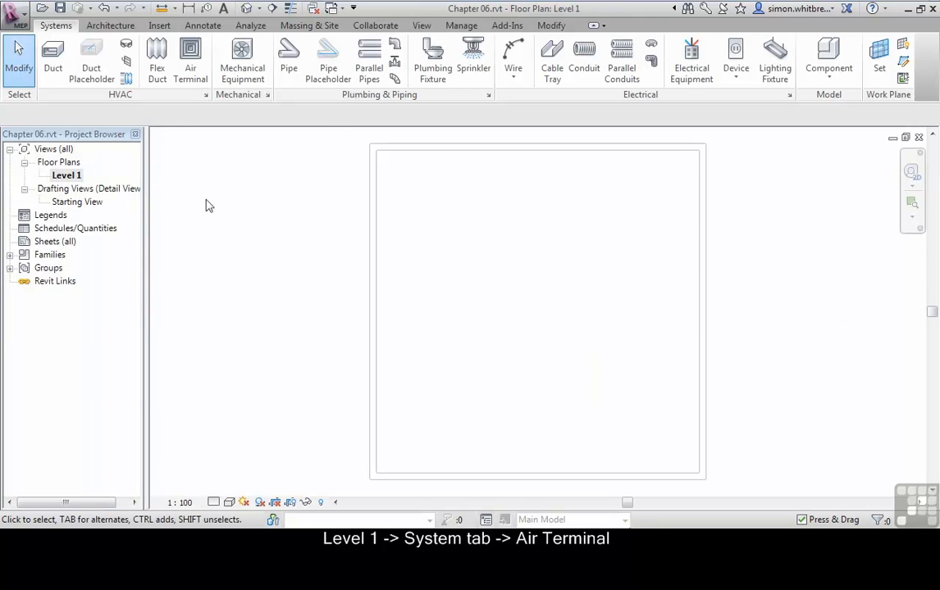
Step: Place three 1200x300 air terminals in a vertical column about 7600 mm from the room's right-hand wall, without loading a tag
click(190, 59)
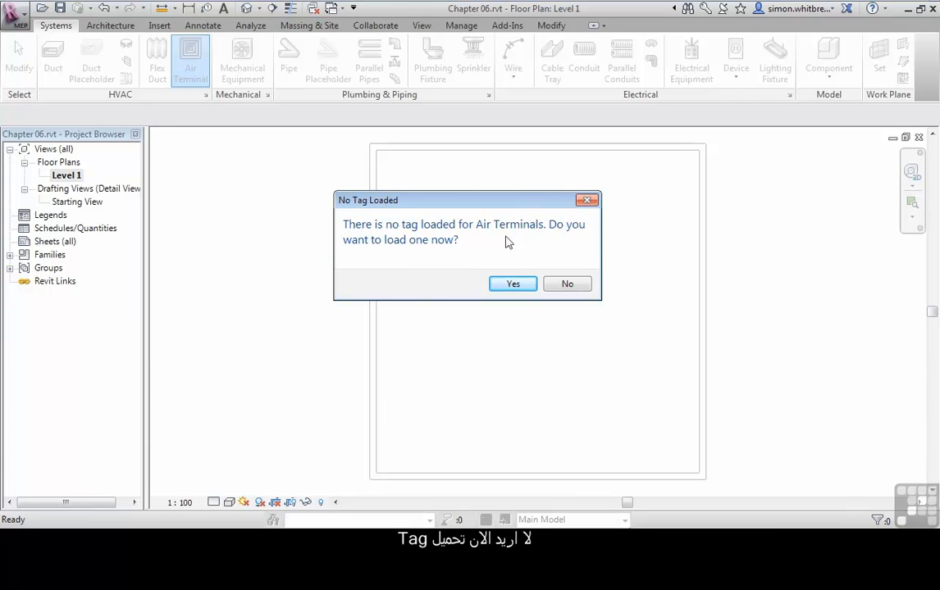
click(565, 285)
click(452, 217)
click(452, 249)
click(452, 279)
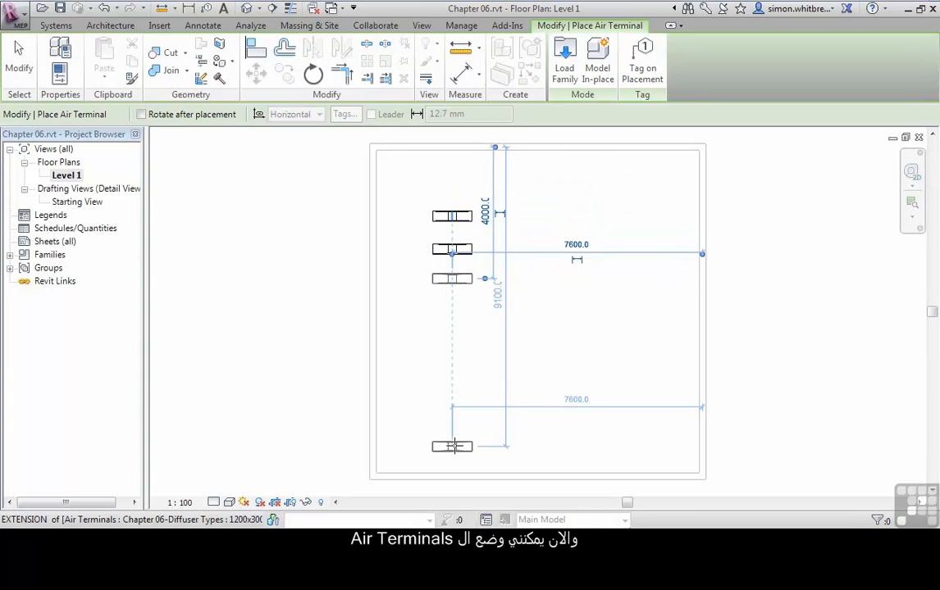
click(19, 57)
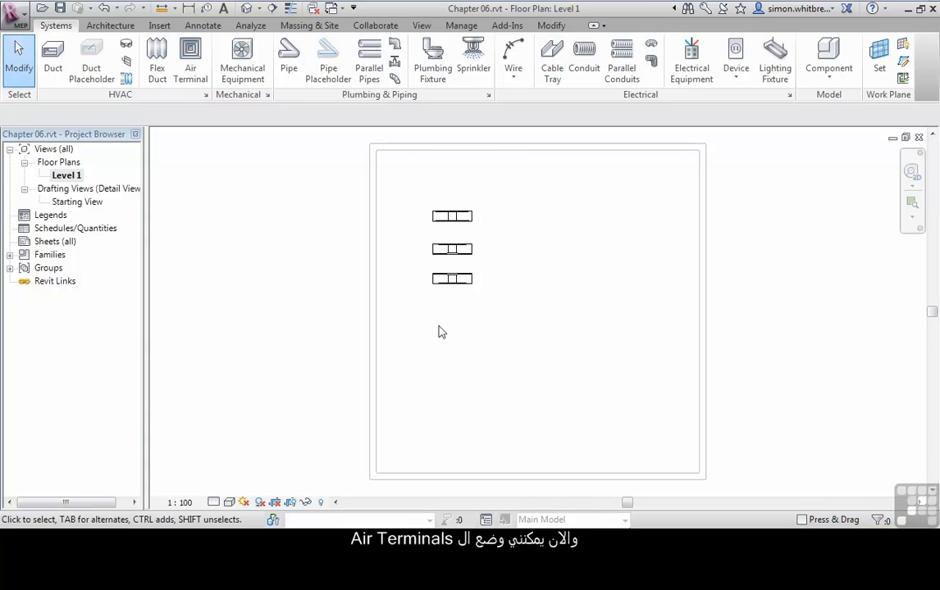
Step: Change the middle air terminal's type to 600x600 with 250x250neck
click(452, 251)
right_click(452, 259)
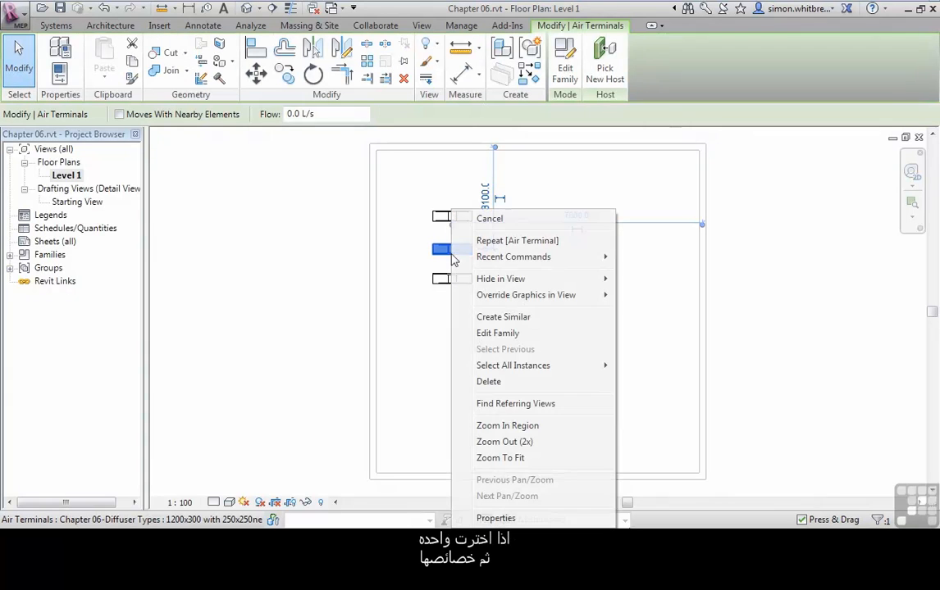
click(497, 519)
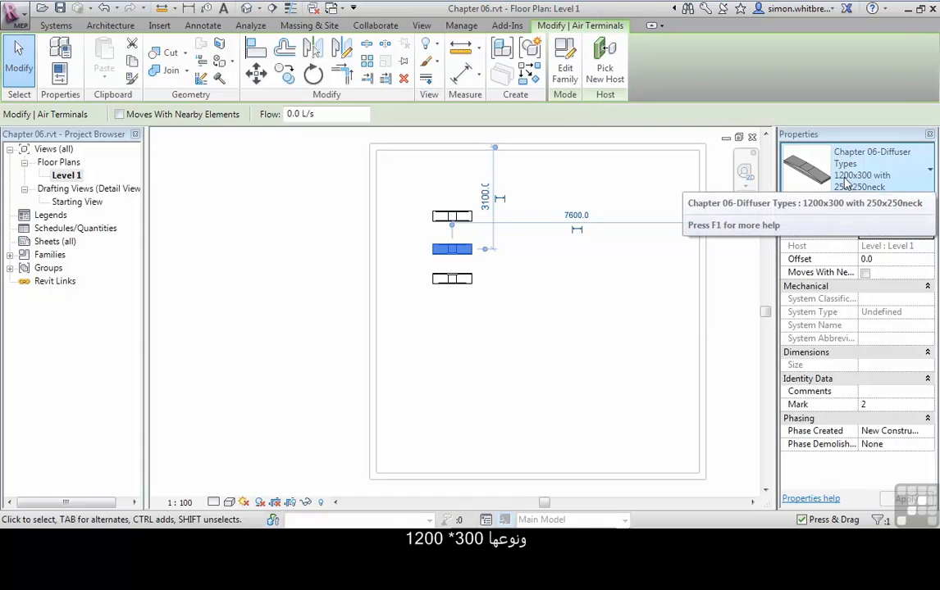
click(877, 183)
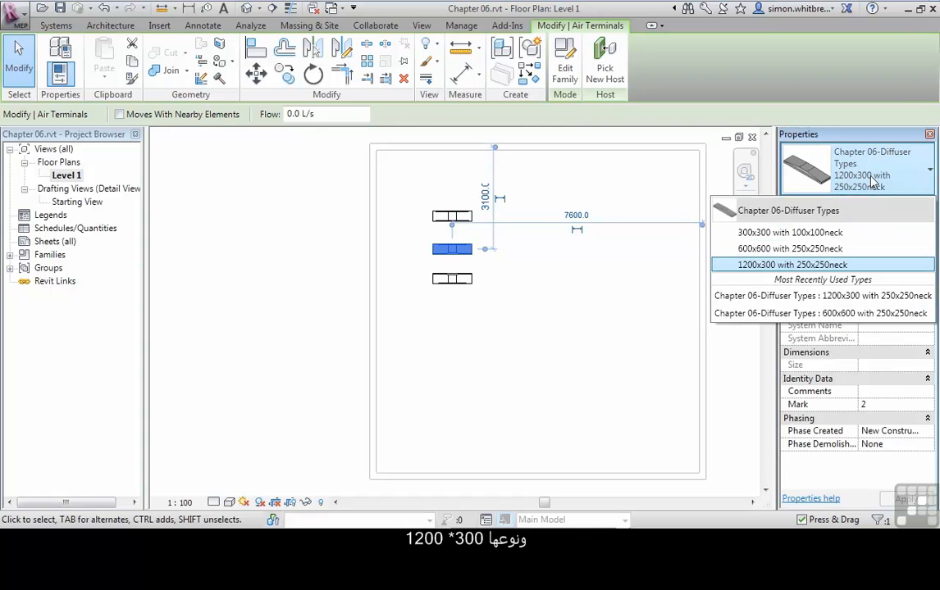
click(765, 249)
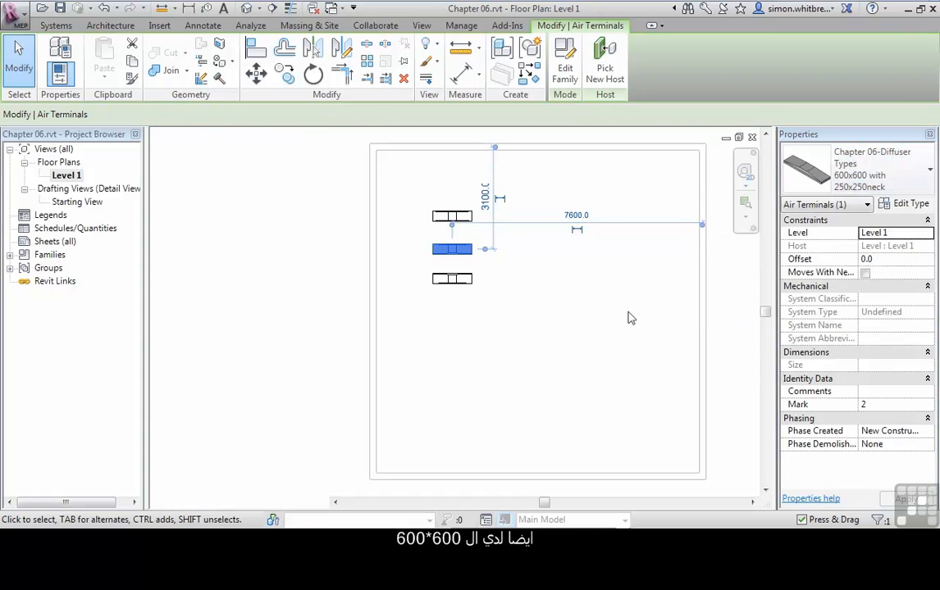
Step: Change the lowest air terminal's type to 300x300 with 100x100neck and clear the selection
click(452, 279)
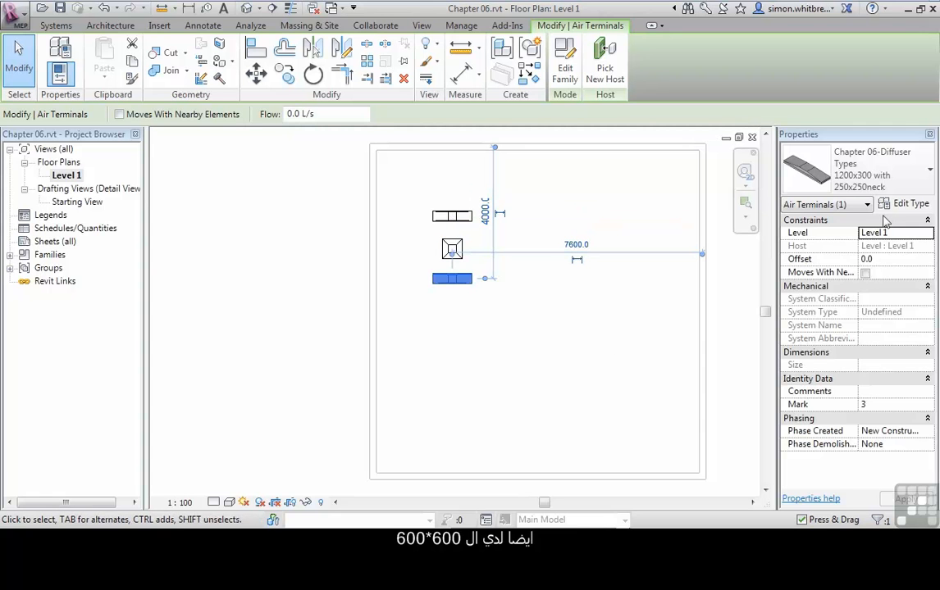
click(877, 176)
click(785, 234)
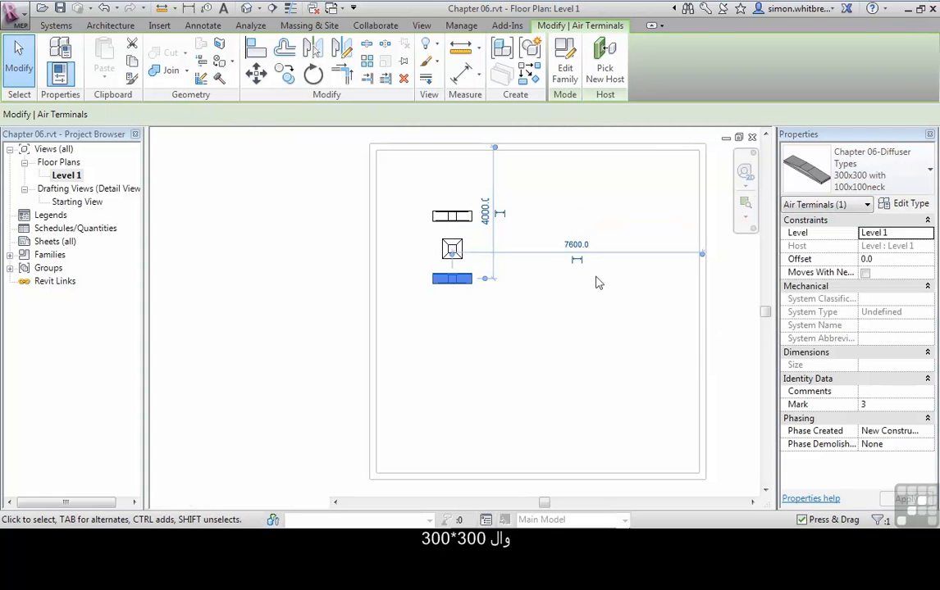
click(476, 354)
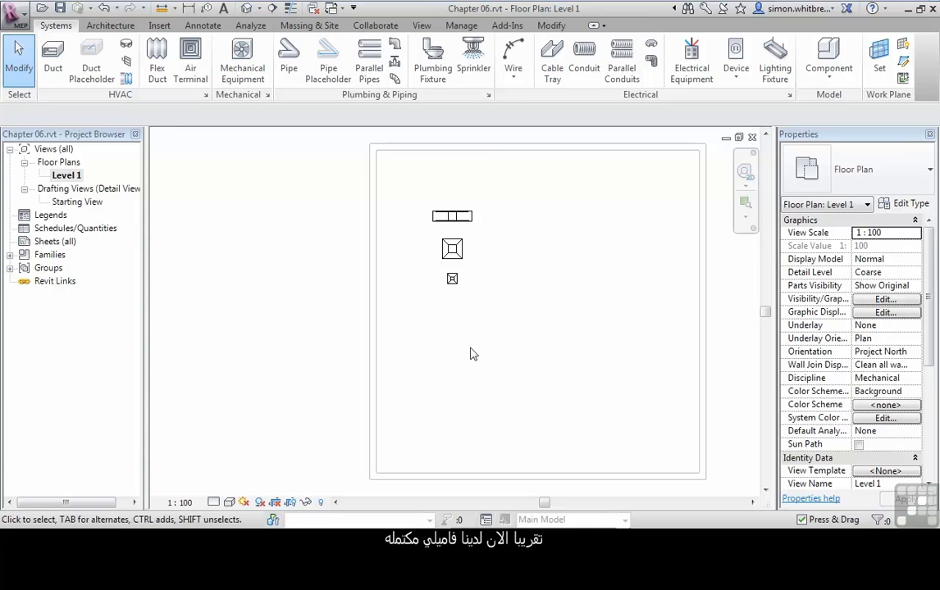
Step: Select the middle 600x600 air terminal and examine it up close
click(457, 255)
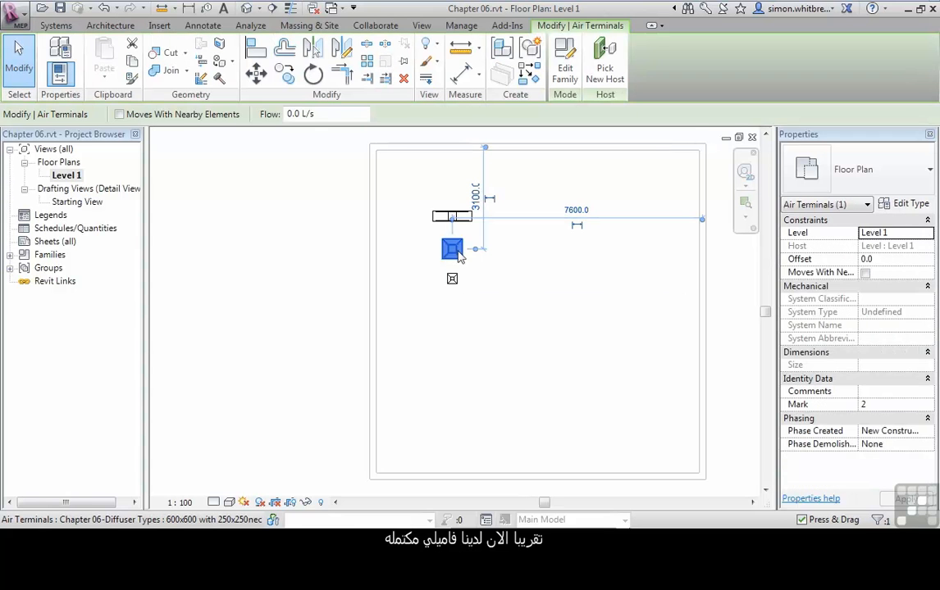
scroll(457, 257, up, 5)
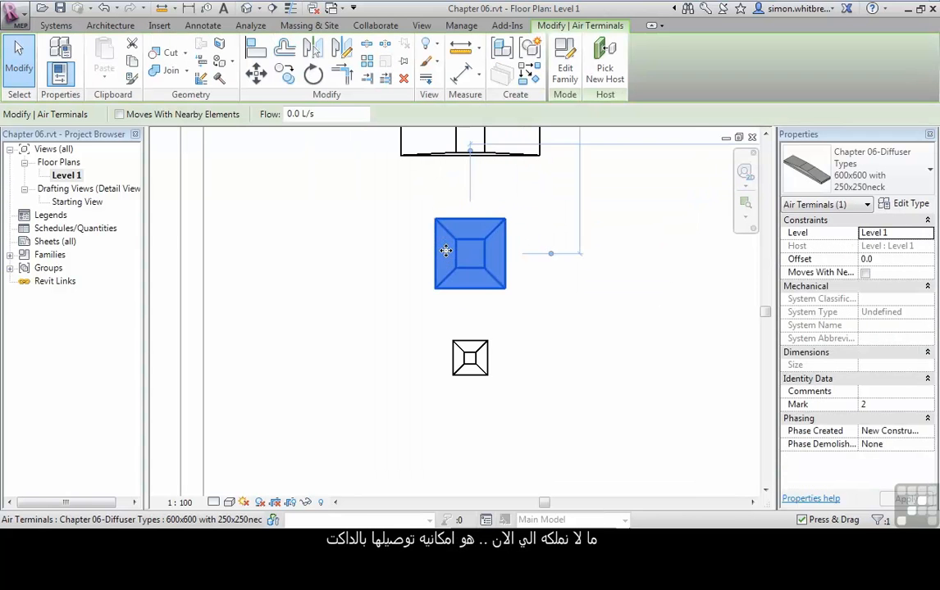